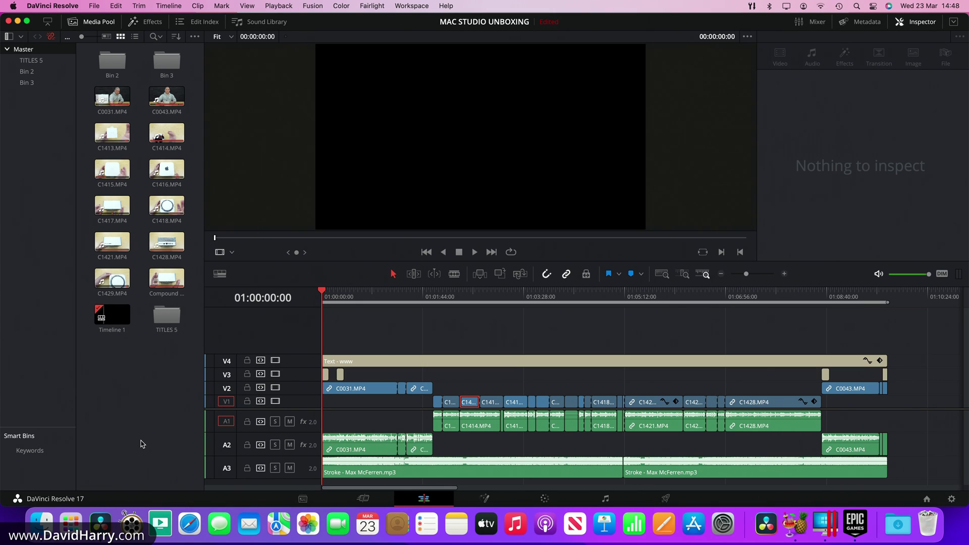
# Check the About version info and Project Settings, closing both without changes.
pyautogui.click(53, 6)
pyautogui.click(52, 20)
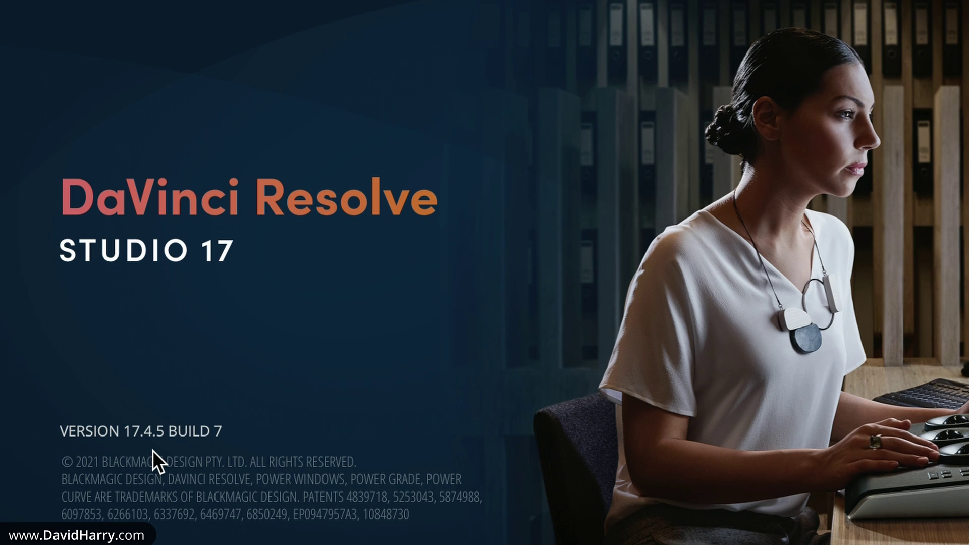
pyautogui.click(182, 457)
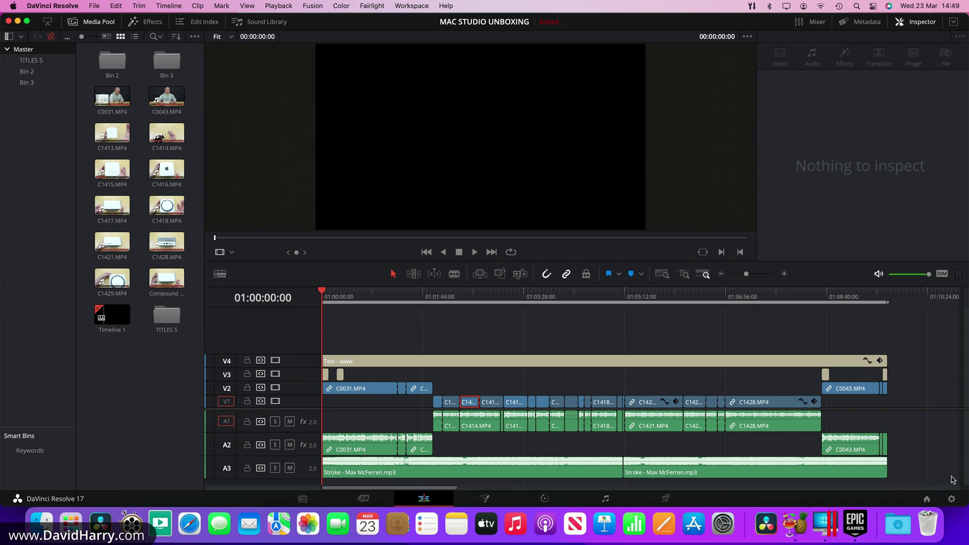
pyautogui.click(953, 501)
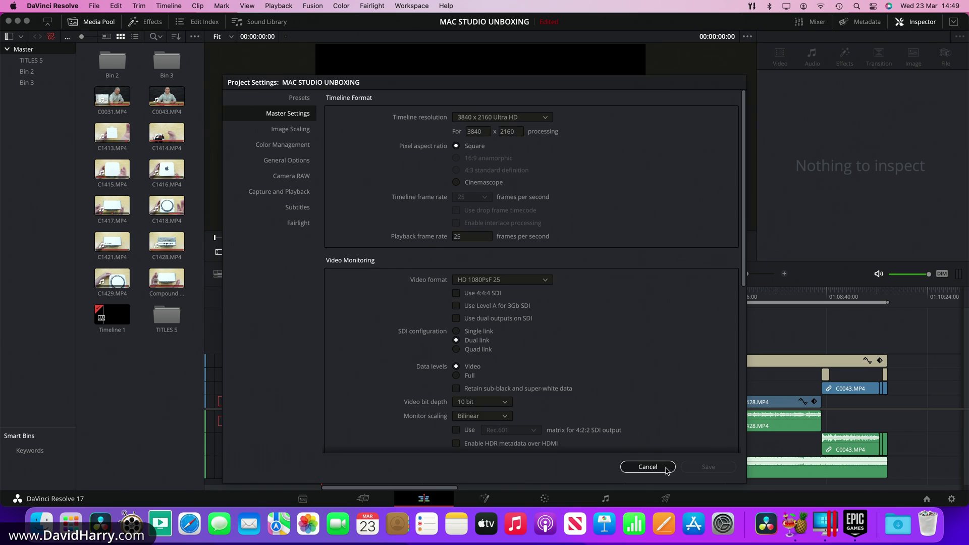
pyautogui.click(667, 468)
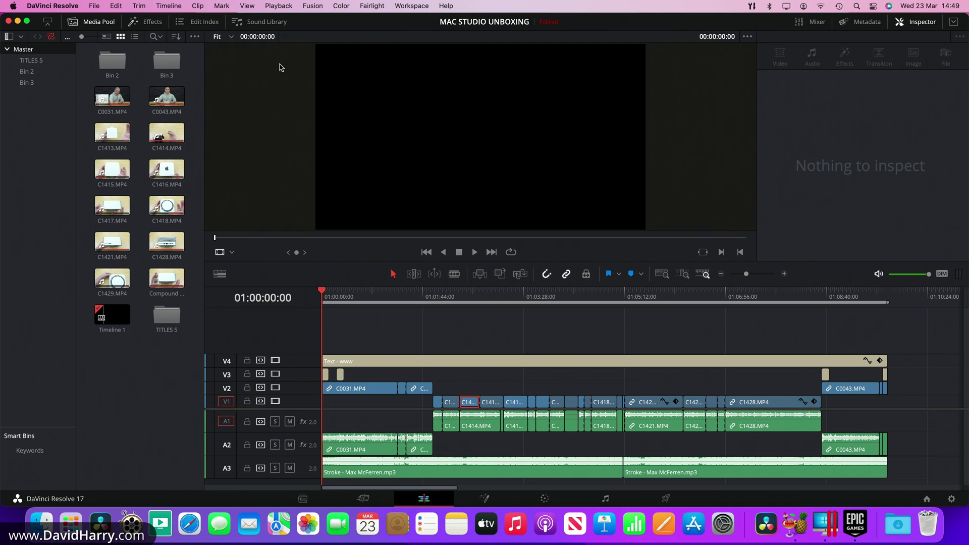
# In the Playback menu, look through the proxy and cache submenus to reach Delete Render Cache.
pyautogui.click(283, 7)
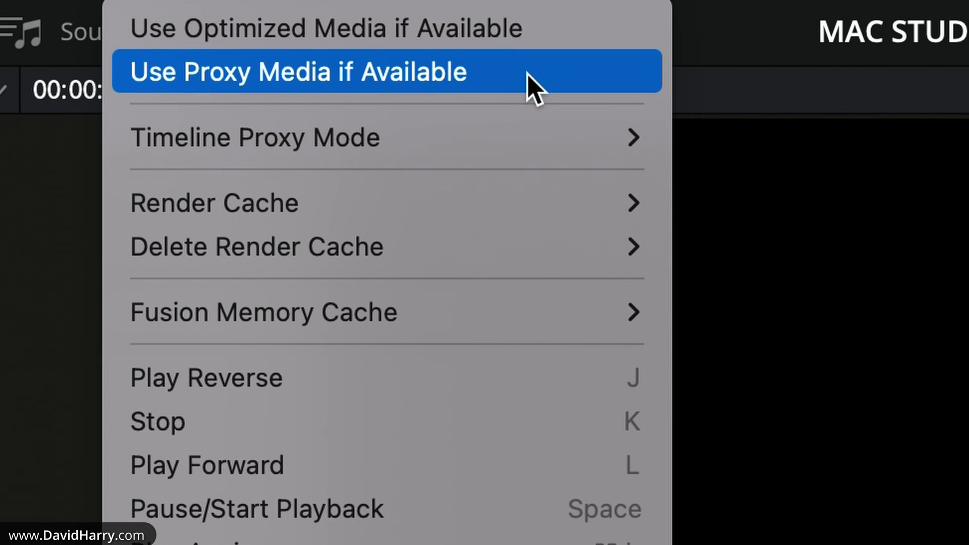
pyautogui.moveTo(511, 135)
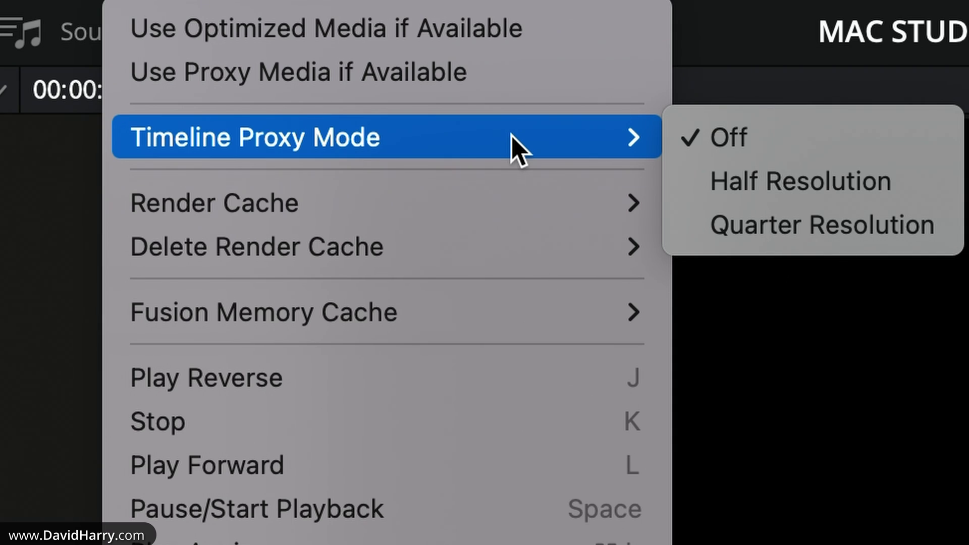
pyautogui.moveTo(509, 197)
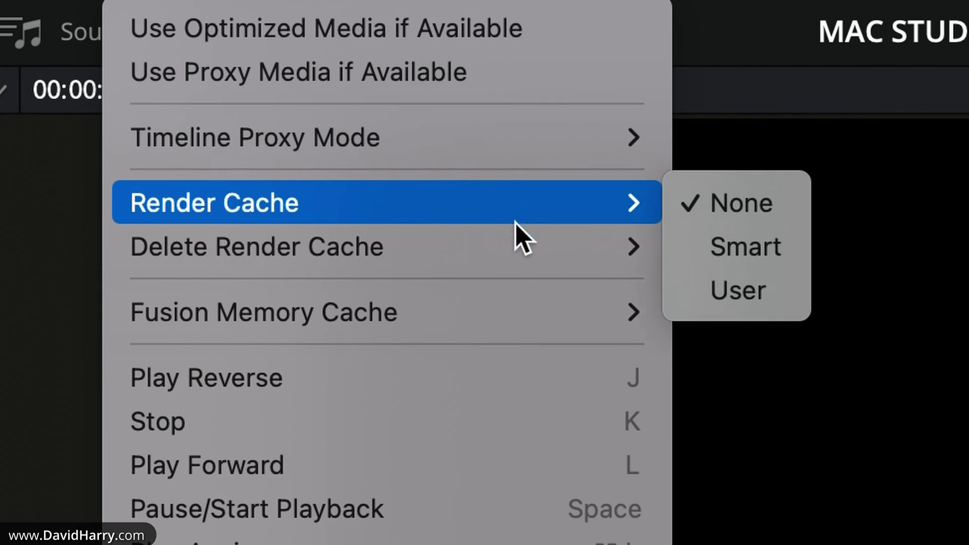
pyautogui.moveTo(492, 309)
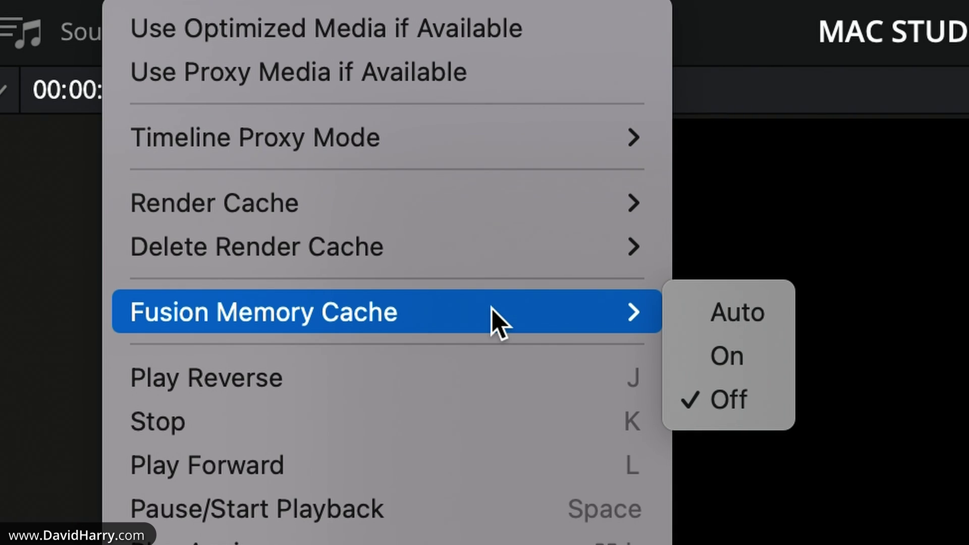
pyautogui.moveTo(478, 252)
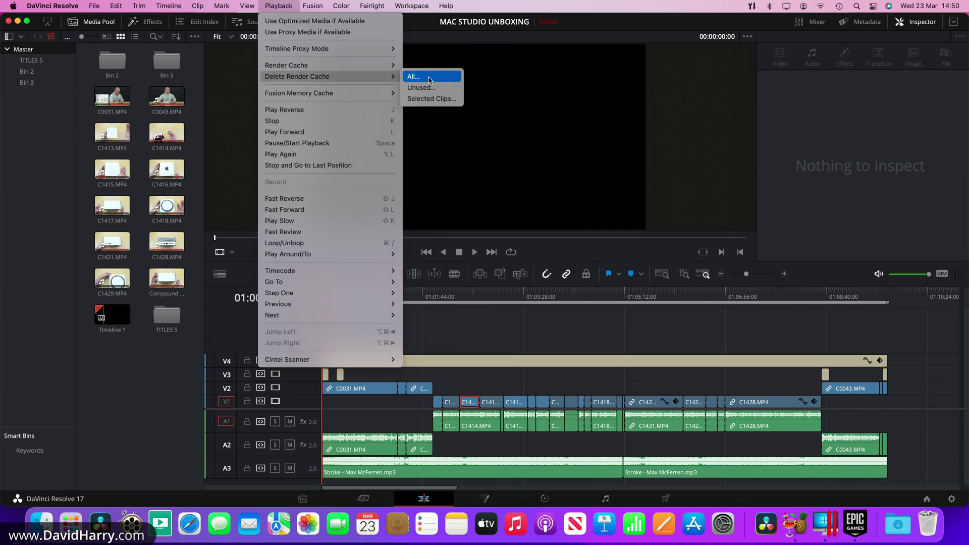
# Choose Delete Render Cache > All and confirm Delete in the Delete Project Cache dialog.
pyautogui.click(779, 260)
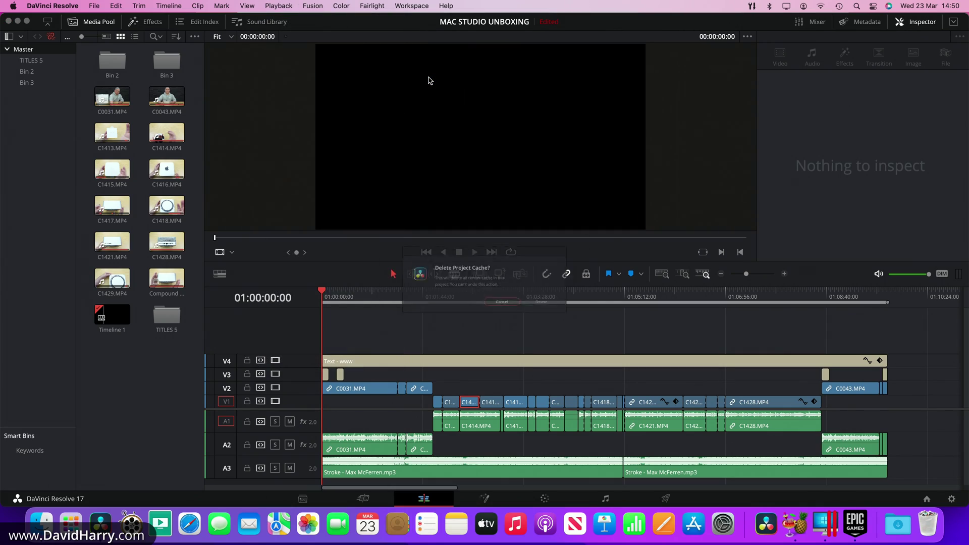
pyautogui.click(568, 313)
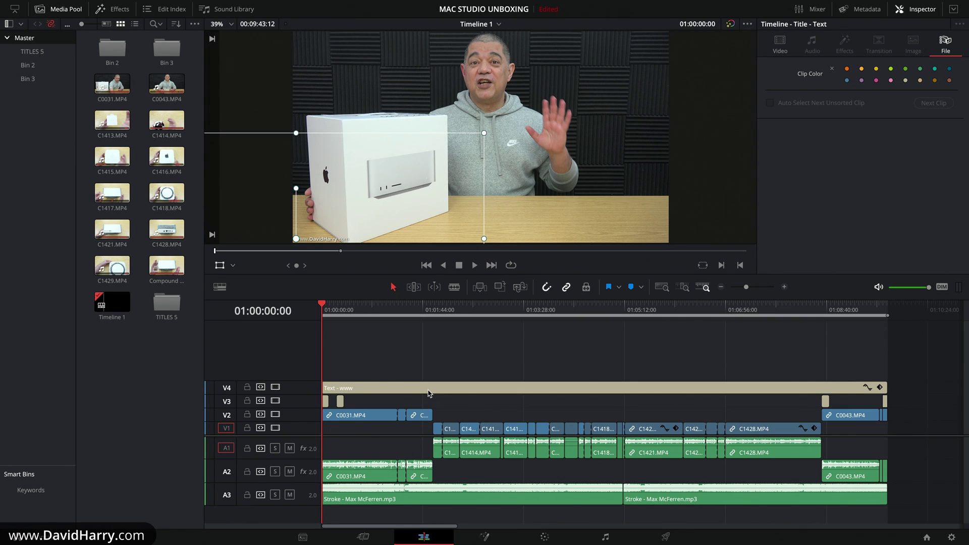
# Play from the start with the V4 Text - www title selected, stopping at 01:00:02:03.
pyautogui.click(369, 389)
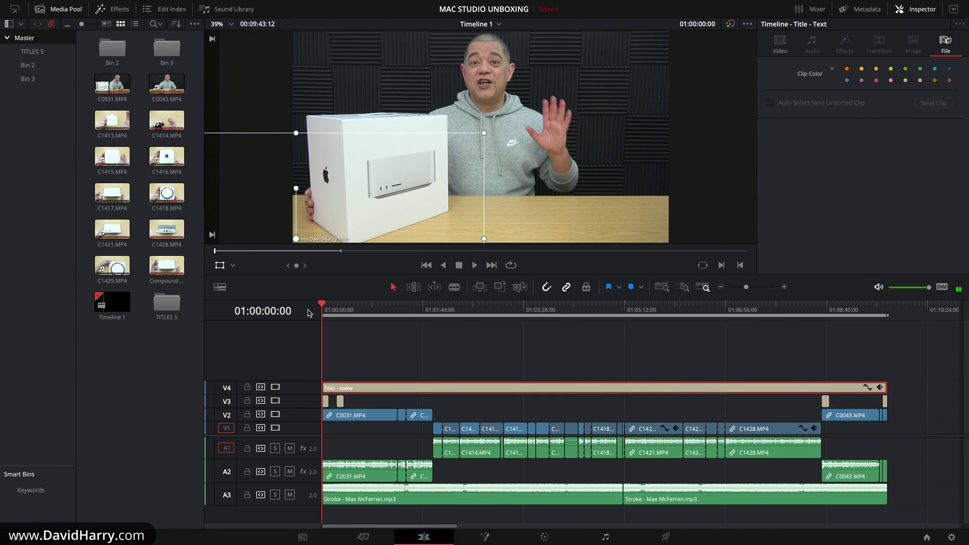
pyautogui.press('space')
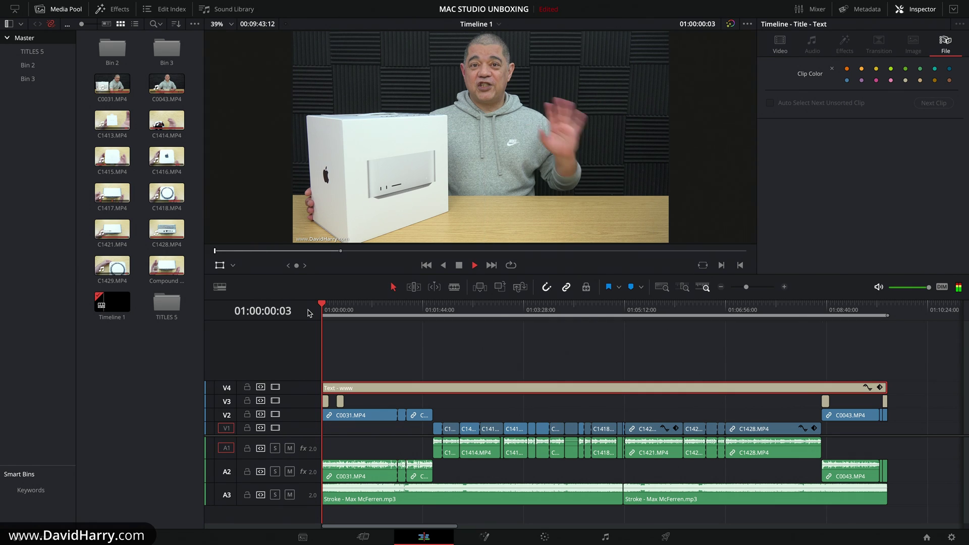
pyautogui.press('space')
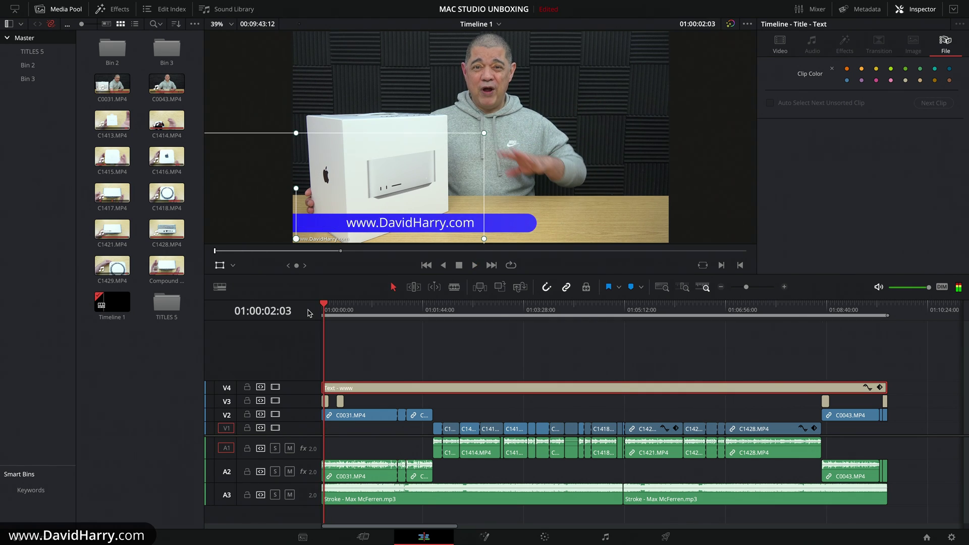
pyautogui.click(354, 403)
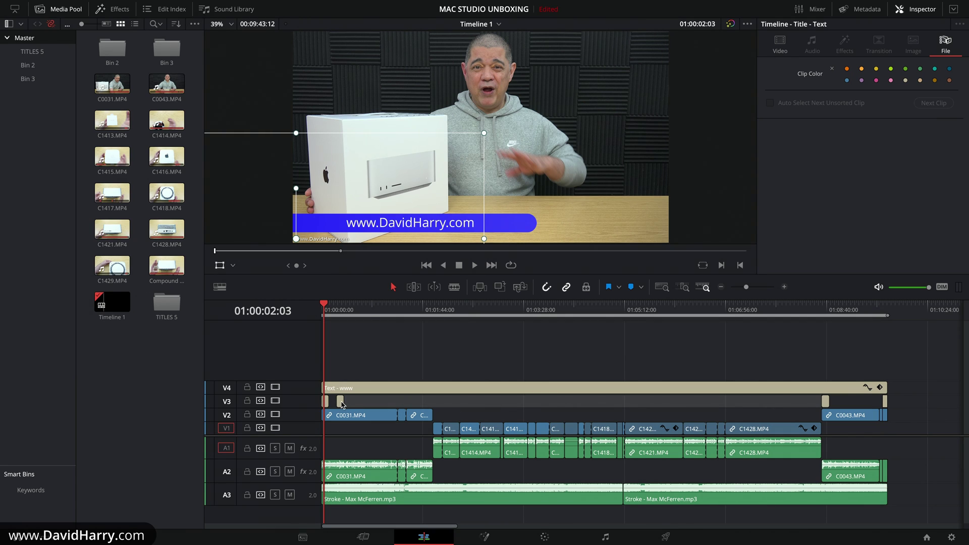
# Inspect C0031.MP4's file details (H.264, 3840 x 2160, 25 fps), briefly comparing the C1414 clip.
pyautogui.click(352, 415)
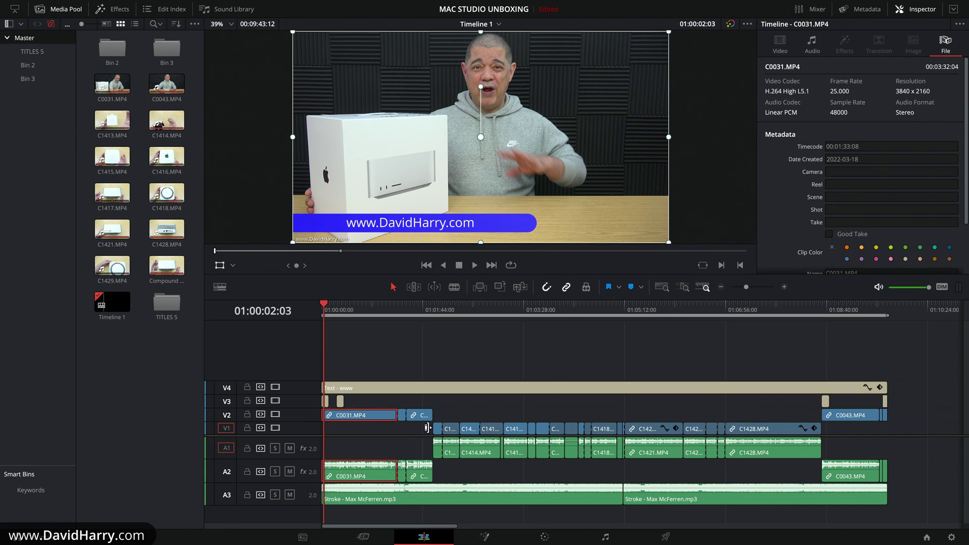
pyautogui.click(469, 429)
pyautogui.click(385, 416)
# Switch to the Fairlight page and widen the Mixer to show the A1, A2, A3 and Bus1 strips.
pyautogui.click(606, 537)
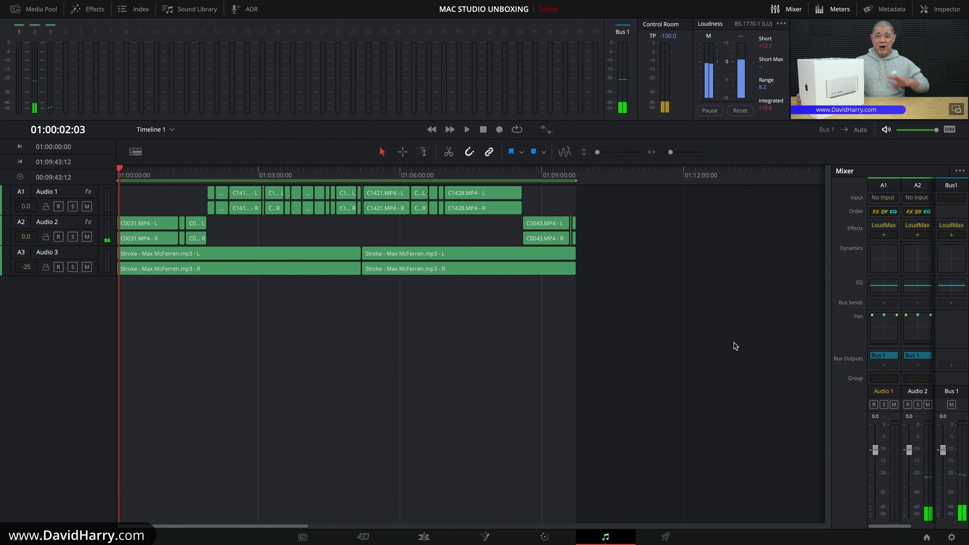
pyautogui.moveTo(831, 316); pyautogui.dragTo(690, 307)
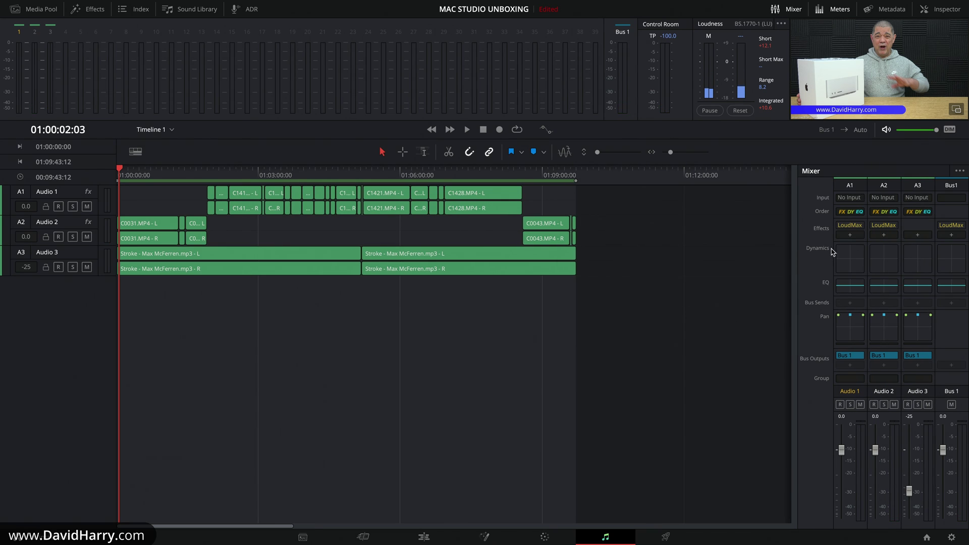
pyautogui.moveTo(955, 230)
# Review the render's Video settings, then show Audio settings: AAC at 320 Kb/s, 48000 Hz.
pyautogui.click(423, 538)
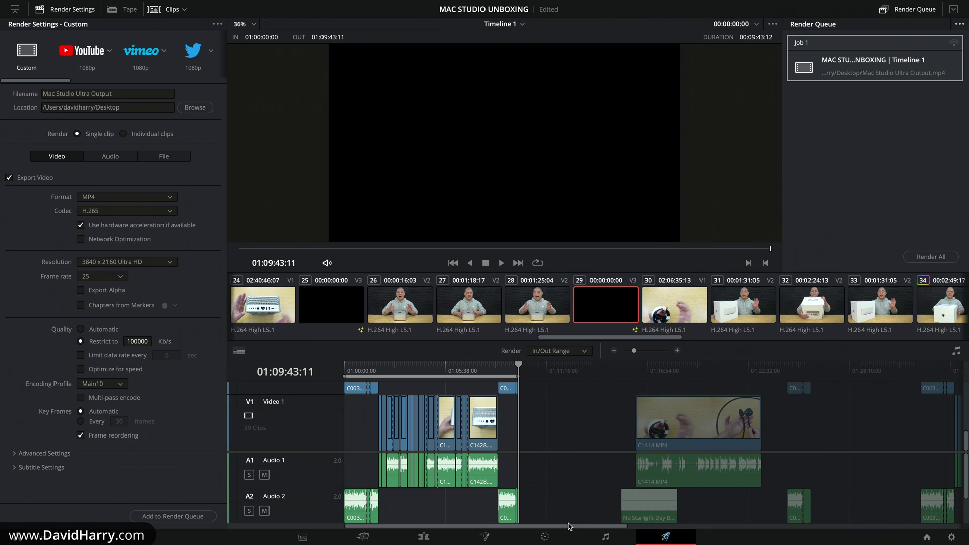
pyautogui.moveTo(571, 526); pyautogui.dragTo(519, 525)
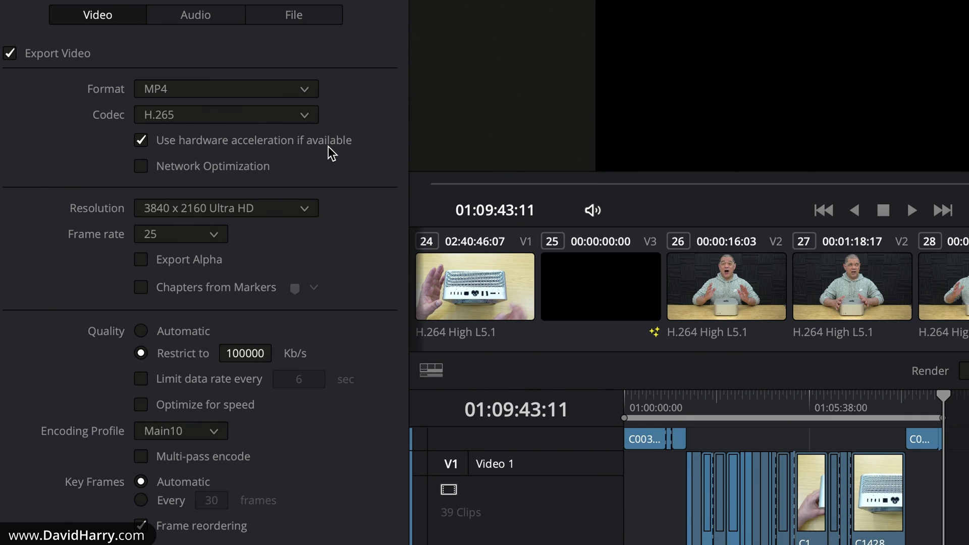
pyautogui.click(197, 16)
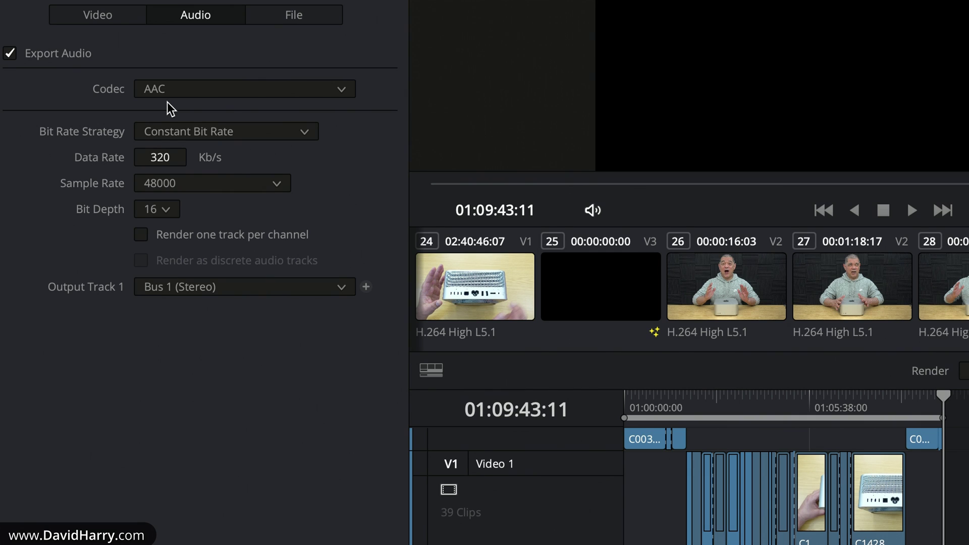
# Show the Video render settings again: MP4, H.265, 3840 x 2160, 25 fps, Main10.
pyautogui.click(97, 16)
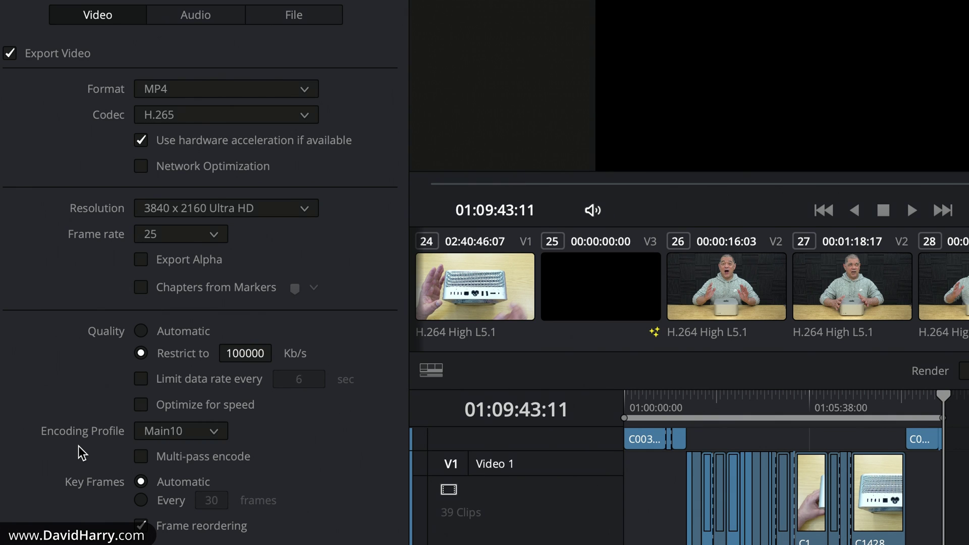
pyautogui.click(172, 434)
pyautogui.click(187, 449)
pyautogui.click(221, 431)
pyautogui.click(176, 454)
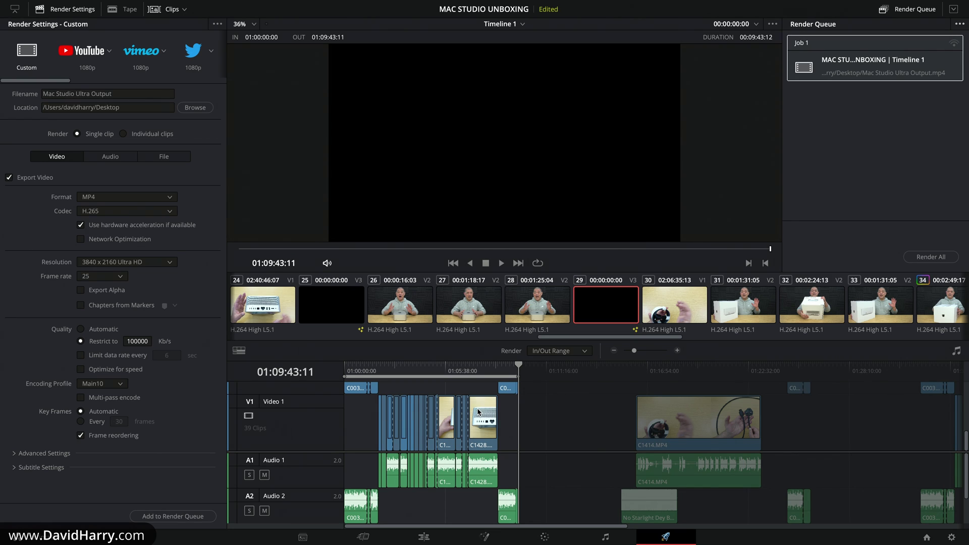
# Render All so Job 1, Mac Studio Ultra Output, renders until completed.
pyautogui.click(931, 257)
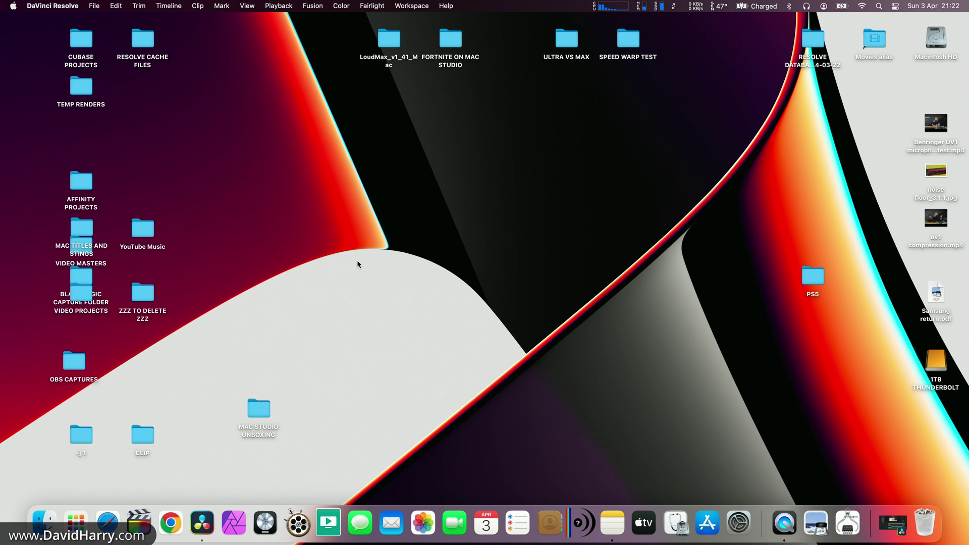
pyautogui.click(12, 6)
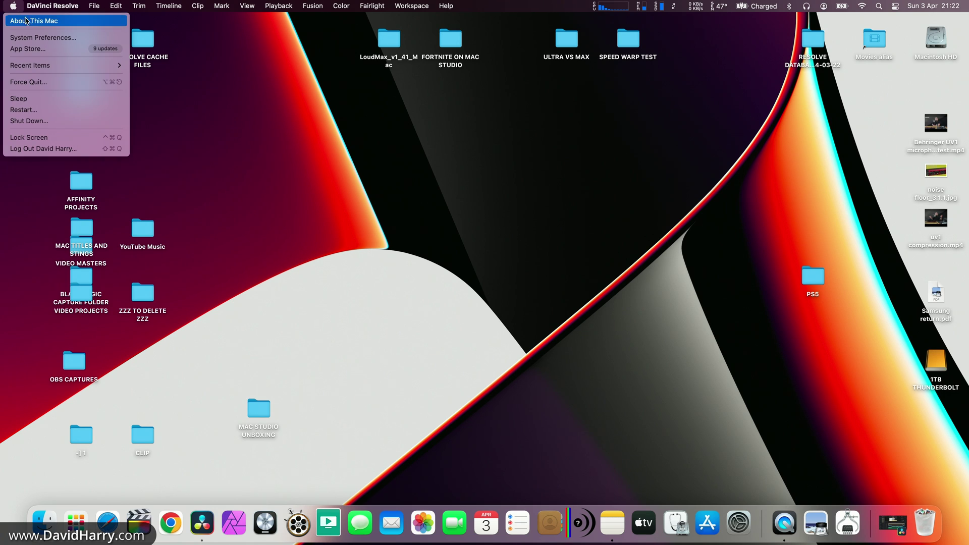
pyautogui.click(30, 21)
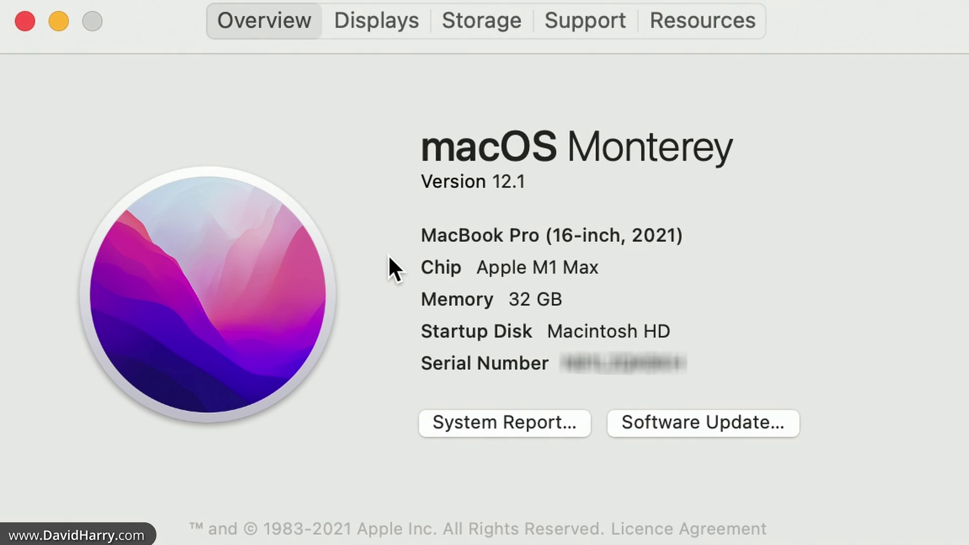
pyautogui.click(25, 22)
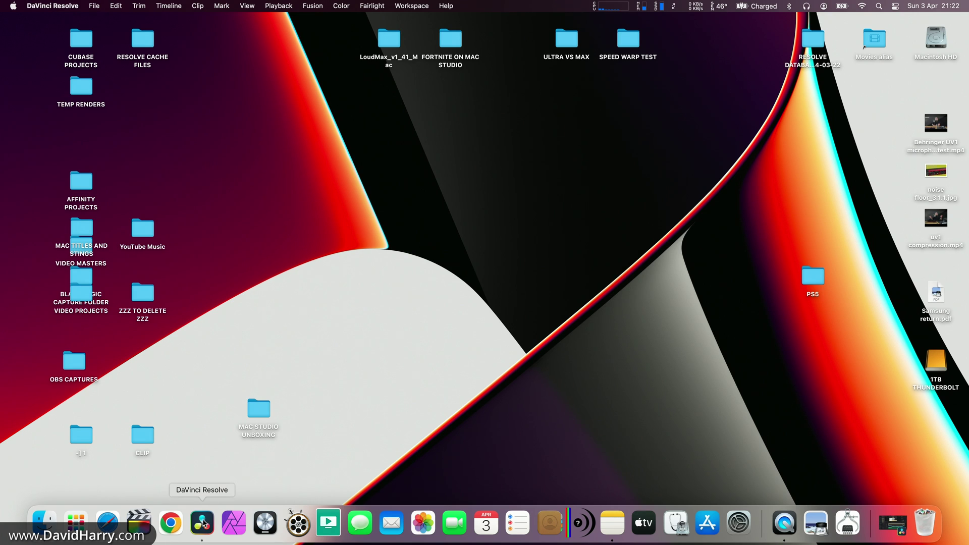
# Bring DaVinci Resolve forward and show its About screen: Studio 17, version 17.4.5 build 7.
pyautogui.click(205, 522)
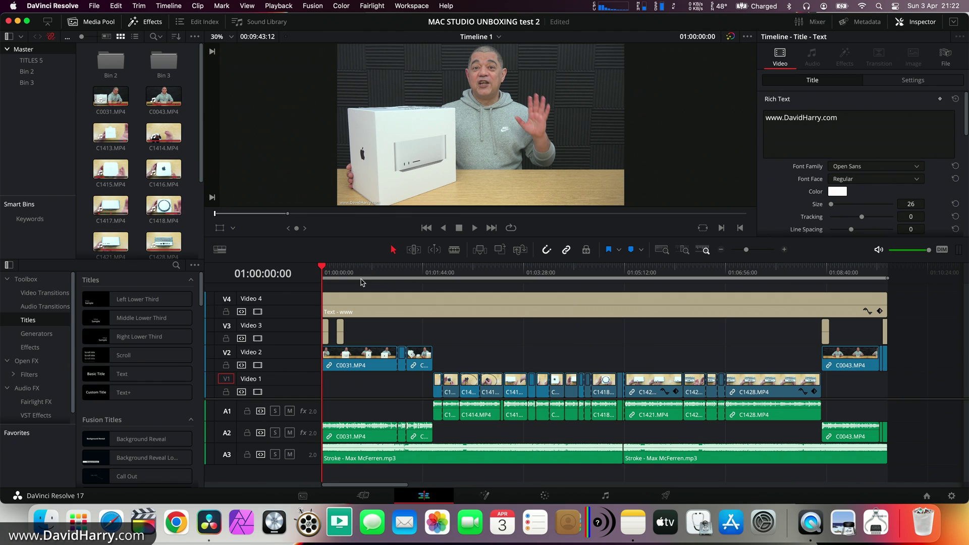
pyautogui.click(42, 10)
pyautogui.click(43, 21)
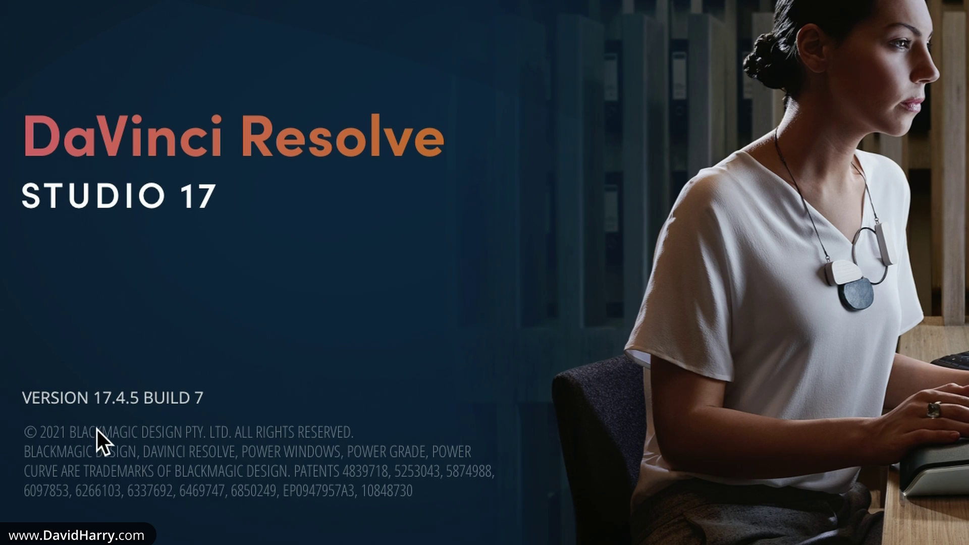
# Dismiss the About screen and choose Playback > Delete Render Cache > All.
pyautogui.click(332, 444)
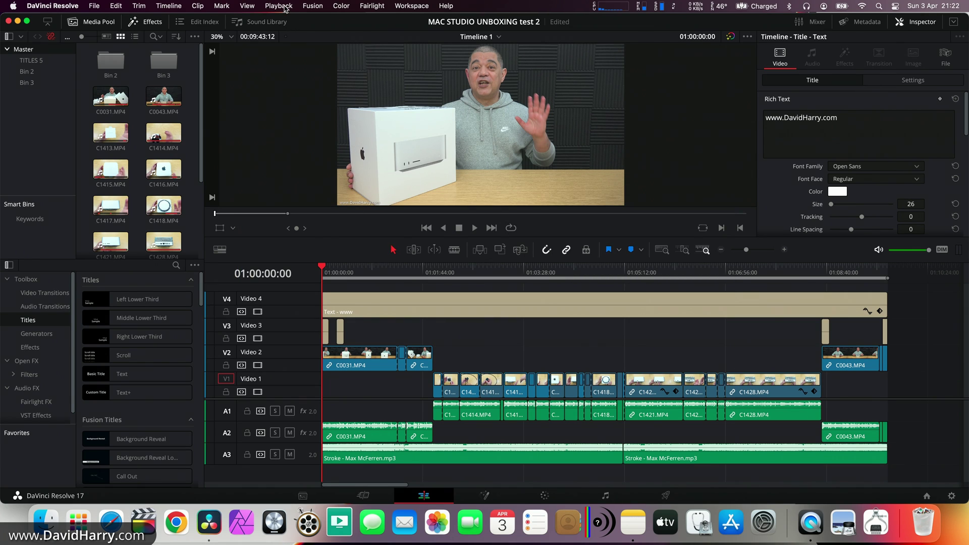
pyautogui.click(286, 8)
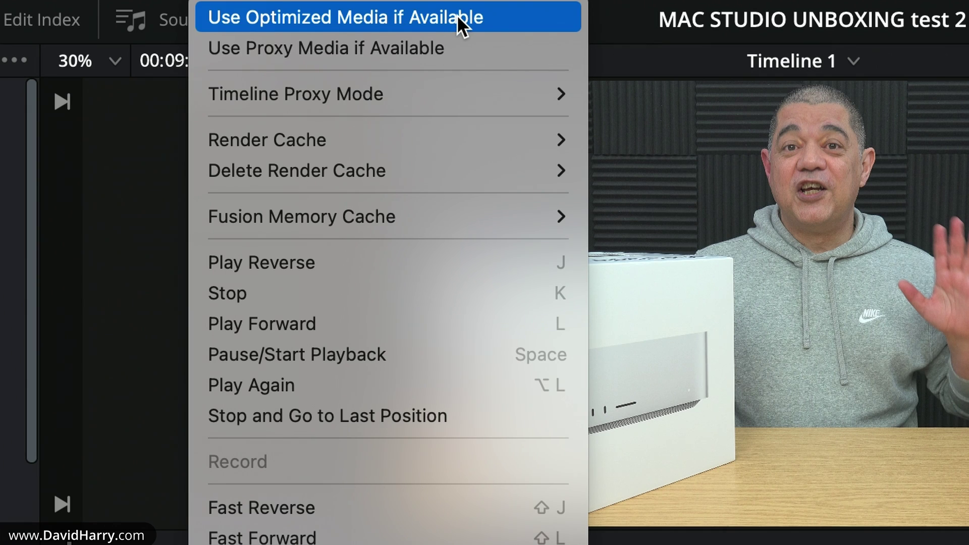
pyautogui.moveTo(447, 89)
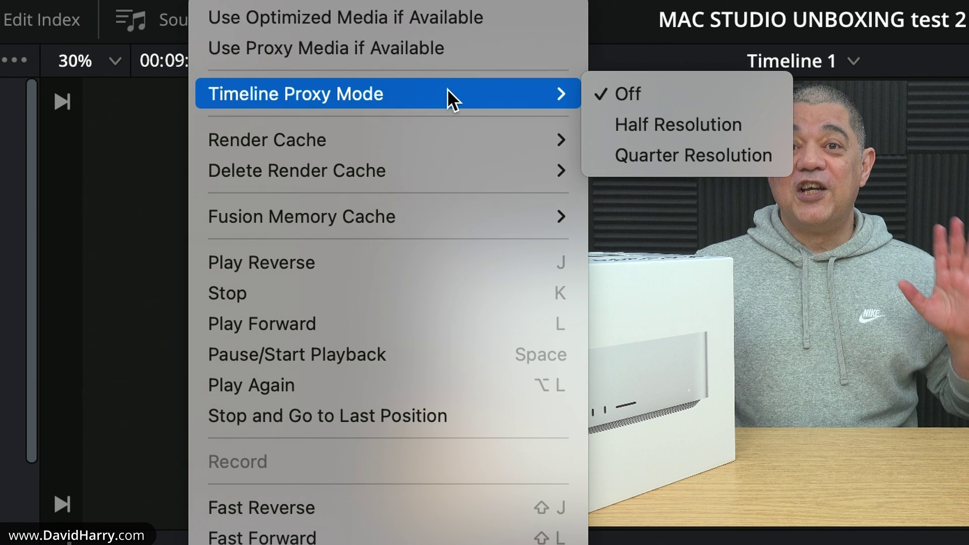
pyautogui.moveTo(444, 135)
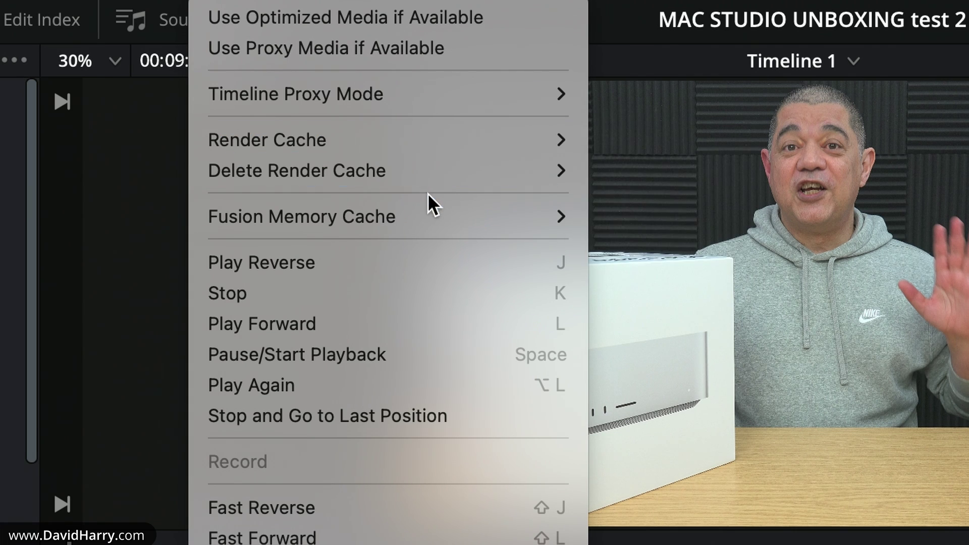
pyautogui.moveTo(428, 206)
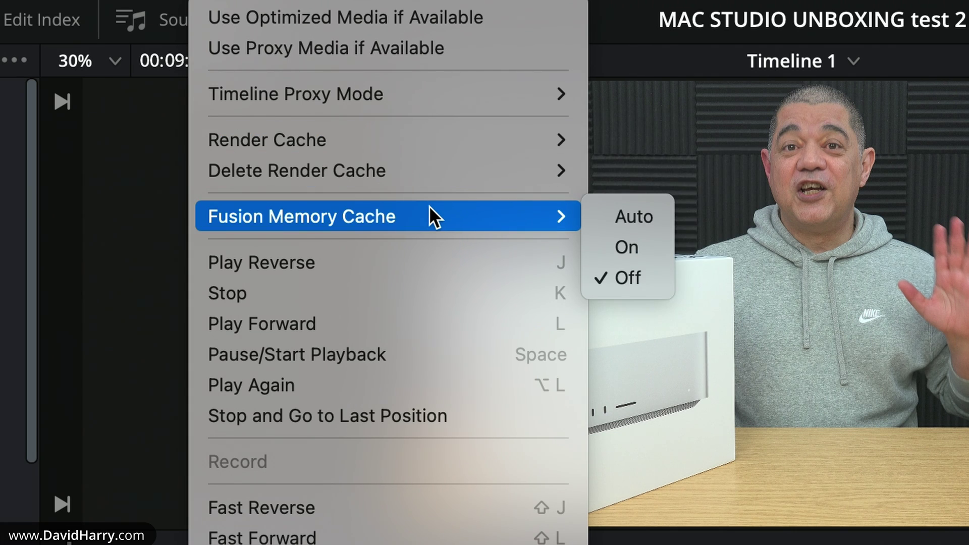
pyautogui.moveTo(428, 166)
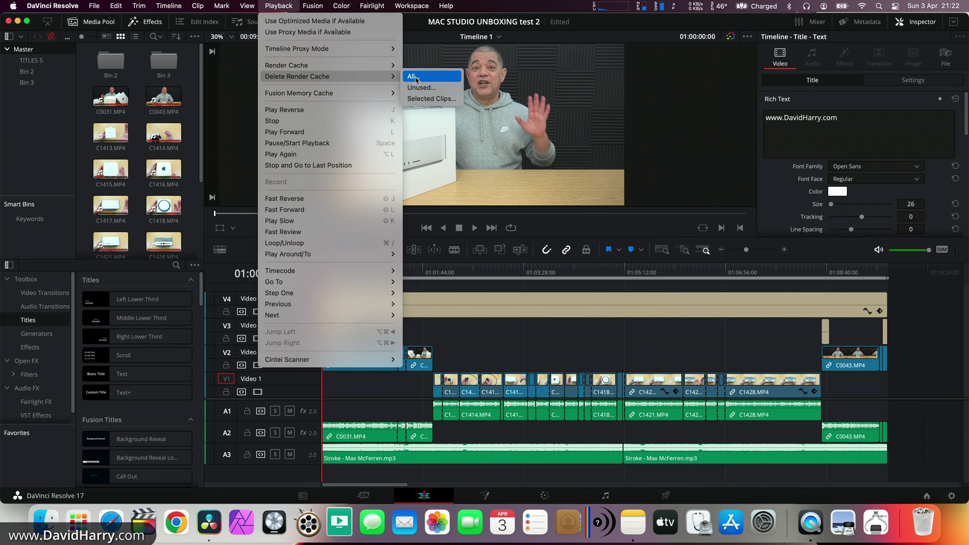
pyautogui.click(621, 171)
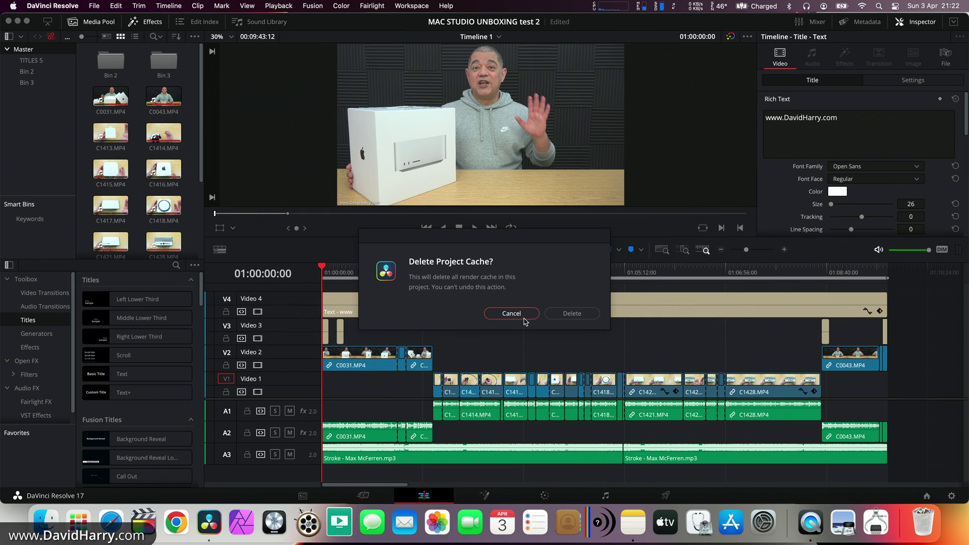
# Delete the render cache, then check the 3840 x 2160, 25 fps Project Settings without changes.
pyautogui.click(573, 317)
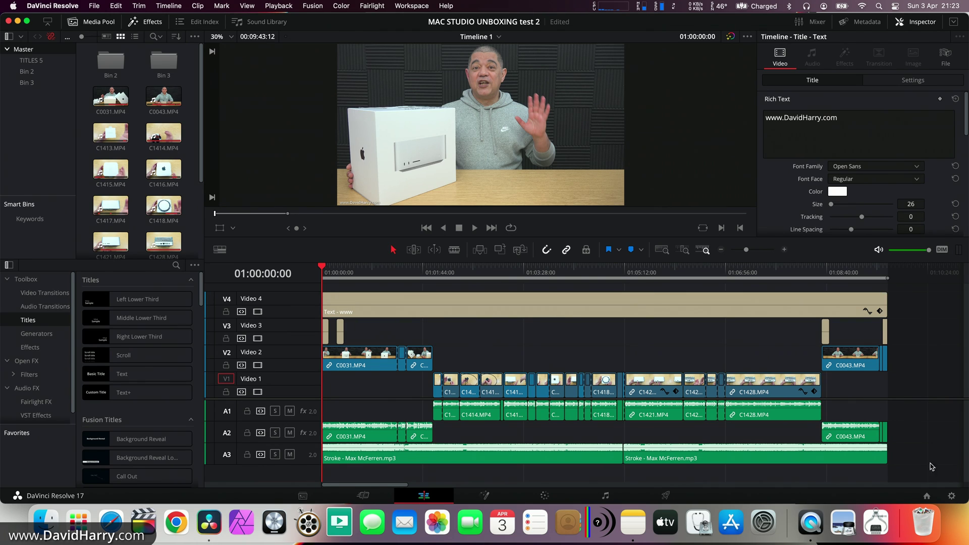
pyautogui.click(952, 498)
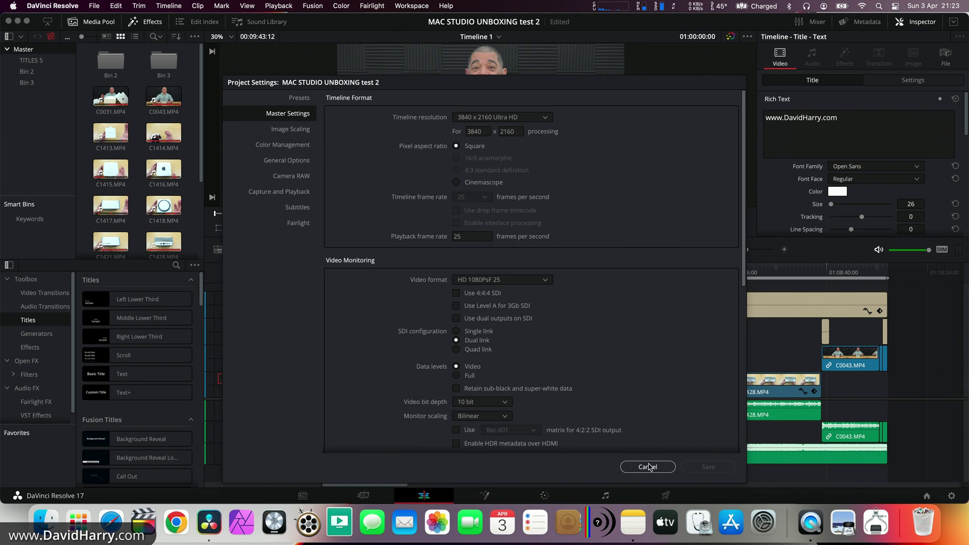
pyautogui.click(649, 468)
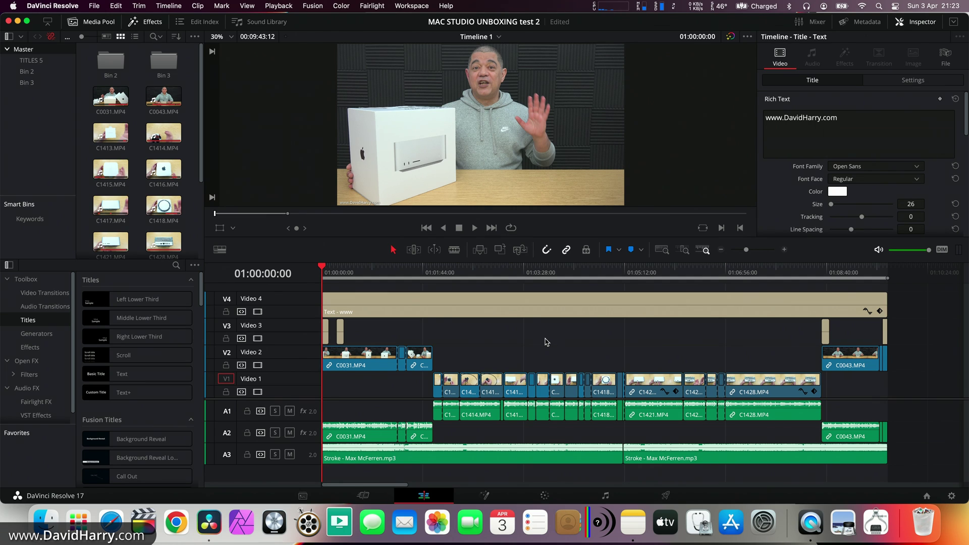
# On the Deliver page, confirm AAC 320 Kb/s audio and MP4 H.265 3840 x 2160 video for MAX.
pyautogui.click(666, 496)
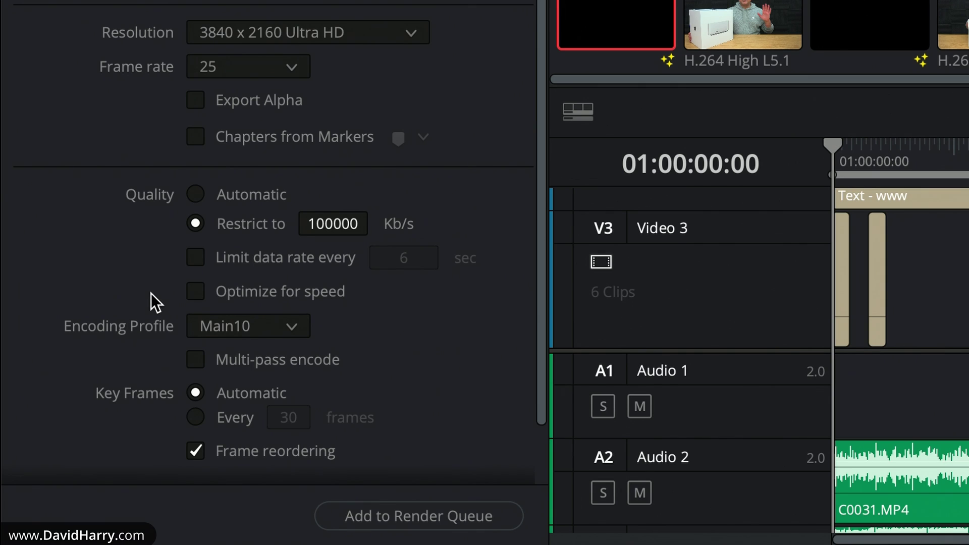
pyautogui.click(267, 0)
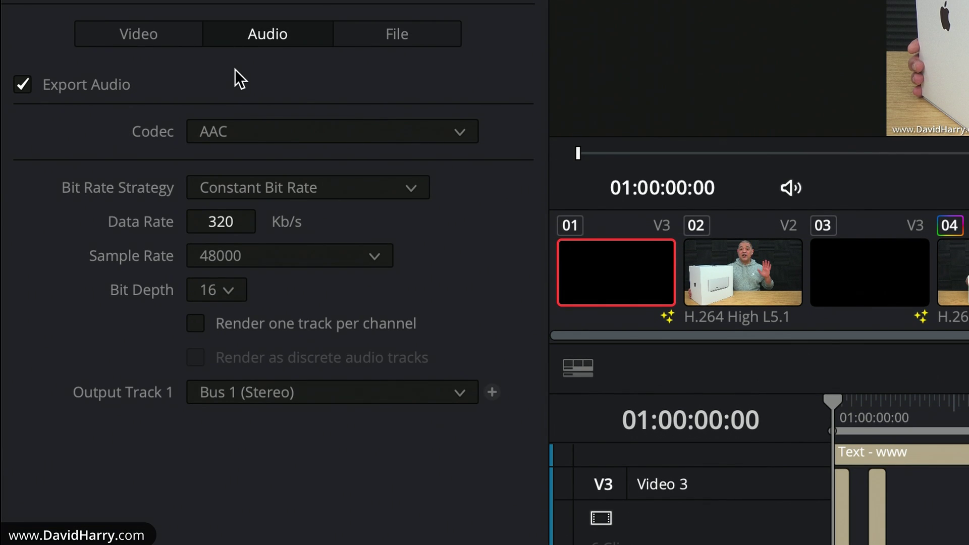
pyautogui.click(149, 36)
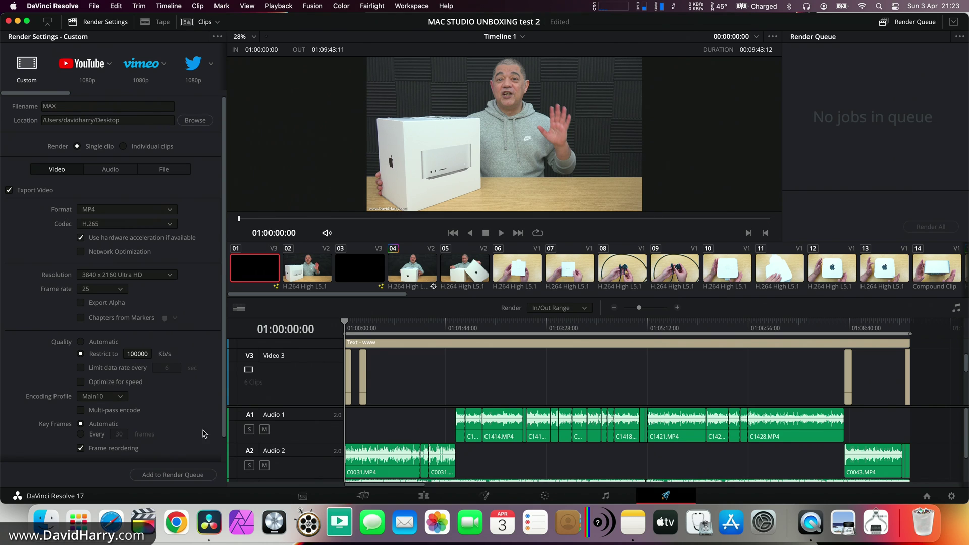
# Queue MAX.mp4 as Job 1 and render all jobs to the Desktop.
pyautogui.click(183, 476)
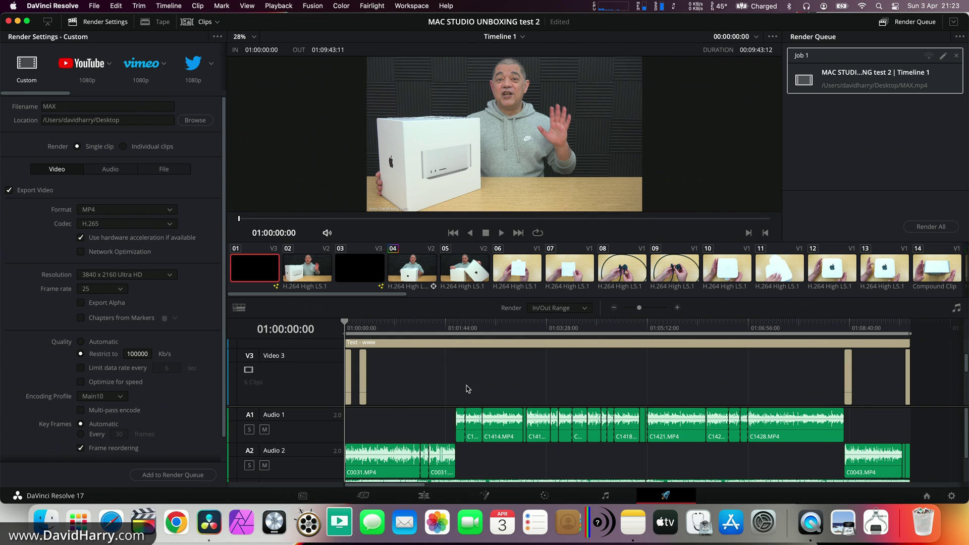
pyautogui.click(931, 227)
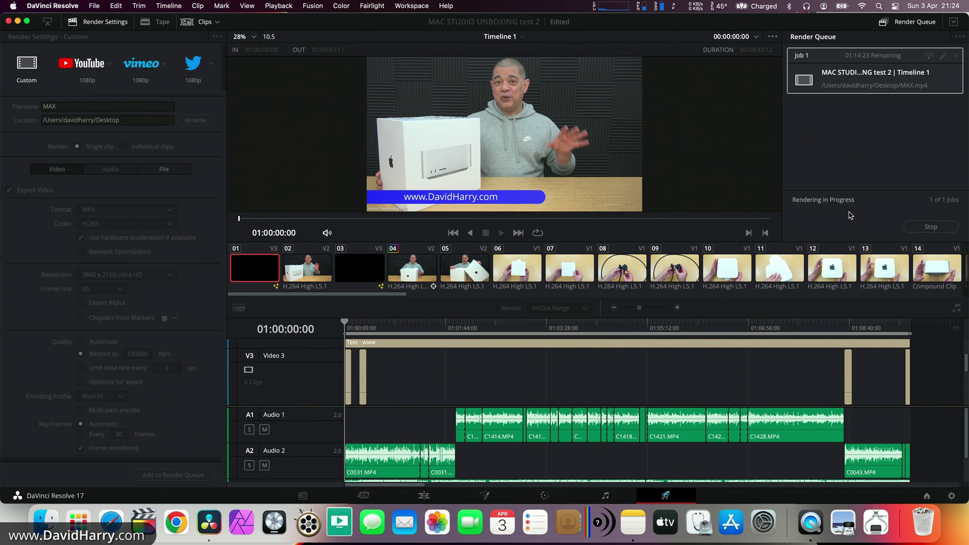